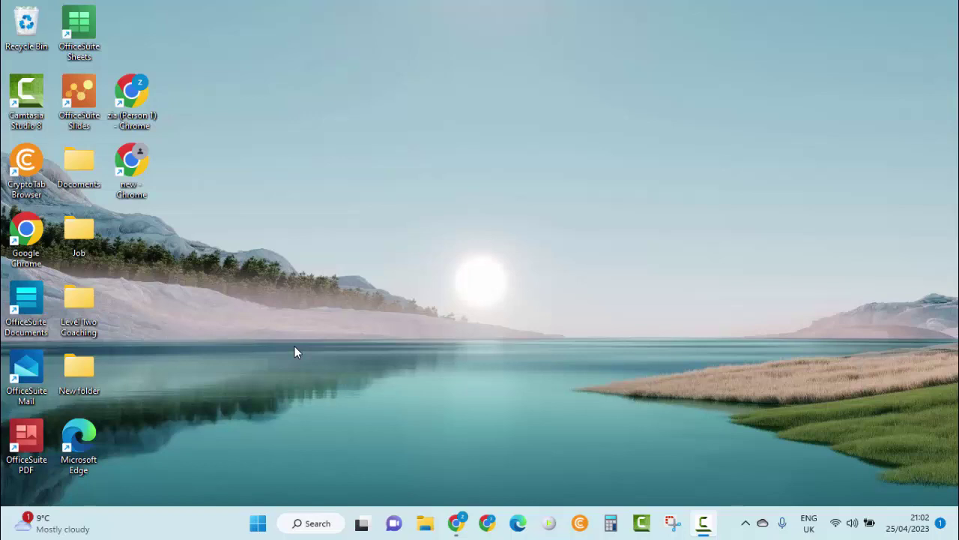
Select the desktop icons, then open Personalisation's Background settings from the desktop menu.
left_click_drag(247, 15, 11, 465)
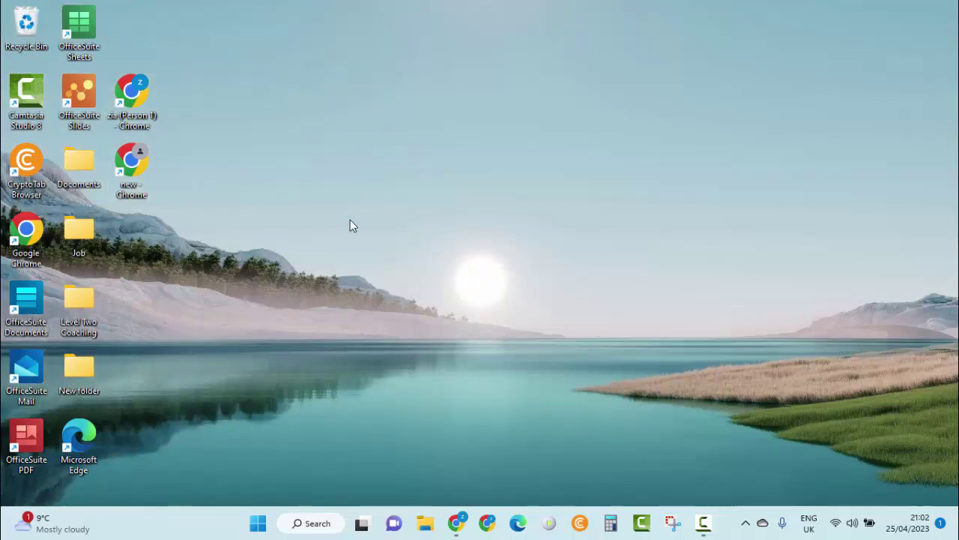
right_click(453, 153)
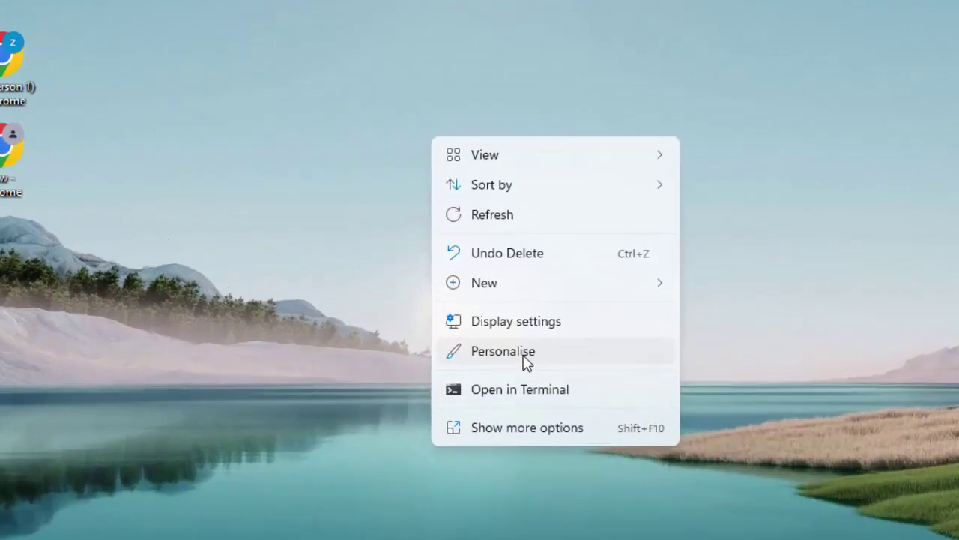
left_click(527, 359)
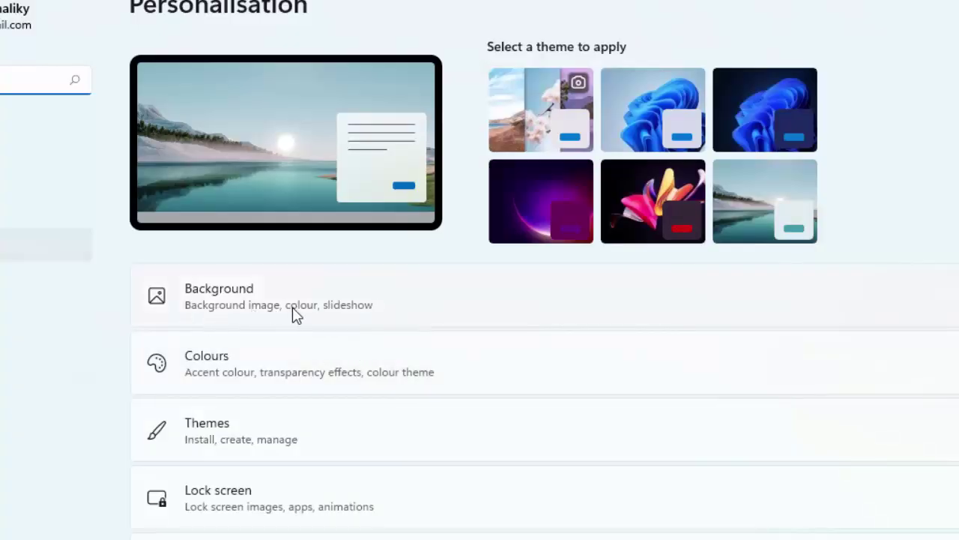
left_click(285, 308)
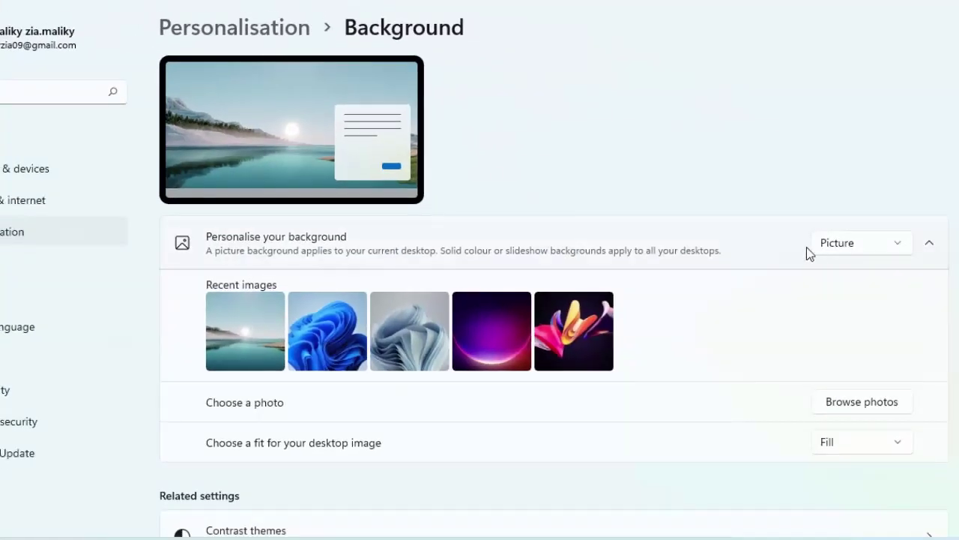
Keep Picture as the background type and try the blue, grey and purple images before choosing the colourful flower.
left_click(832, 252)
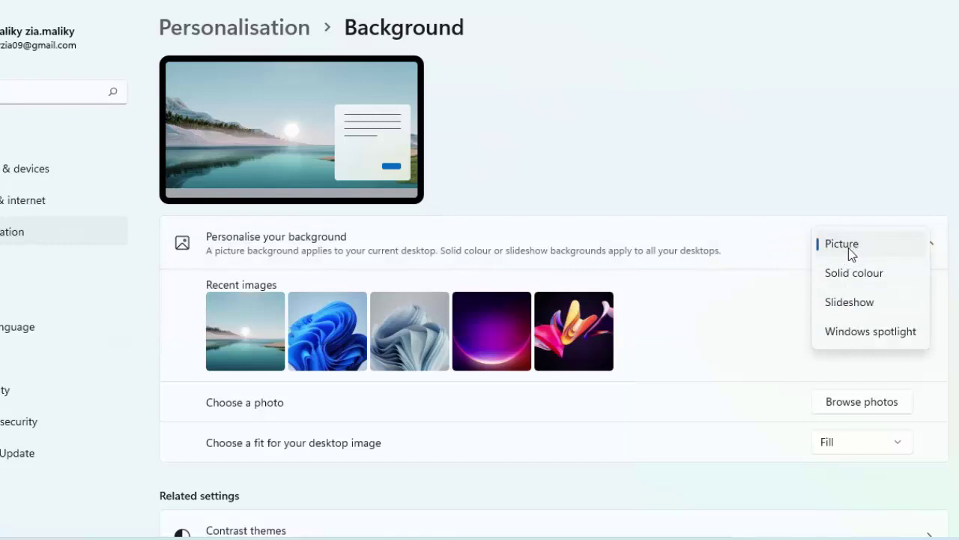
left_click(847, 246)
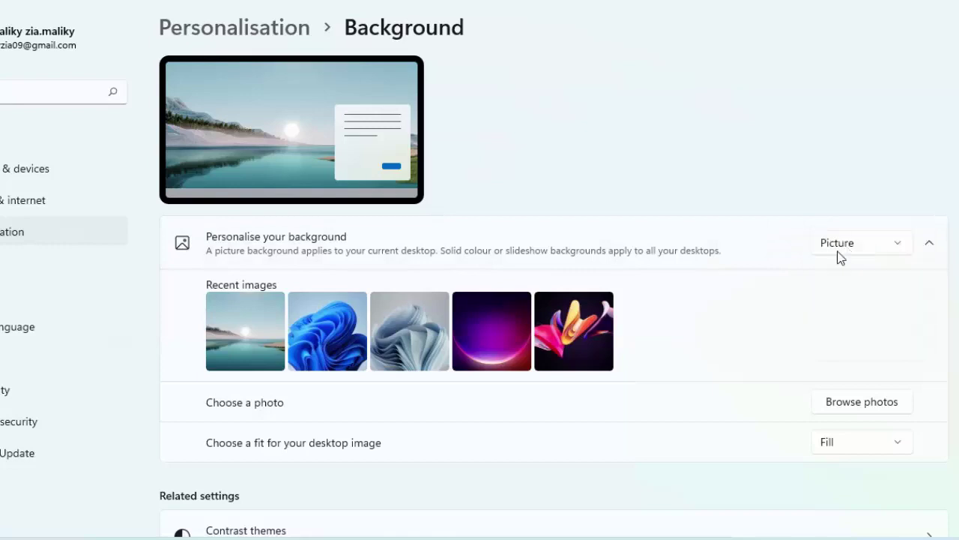
left_click(330, 324)
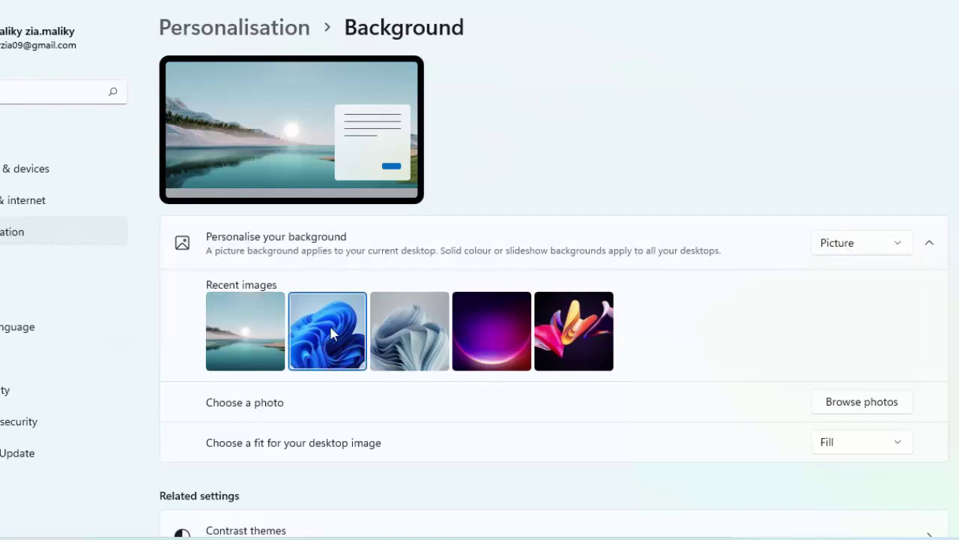
left_click(407, 331)
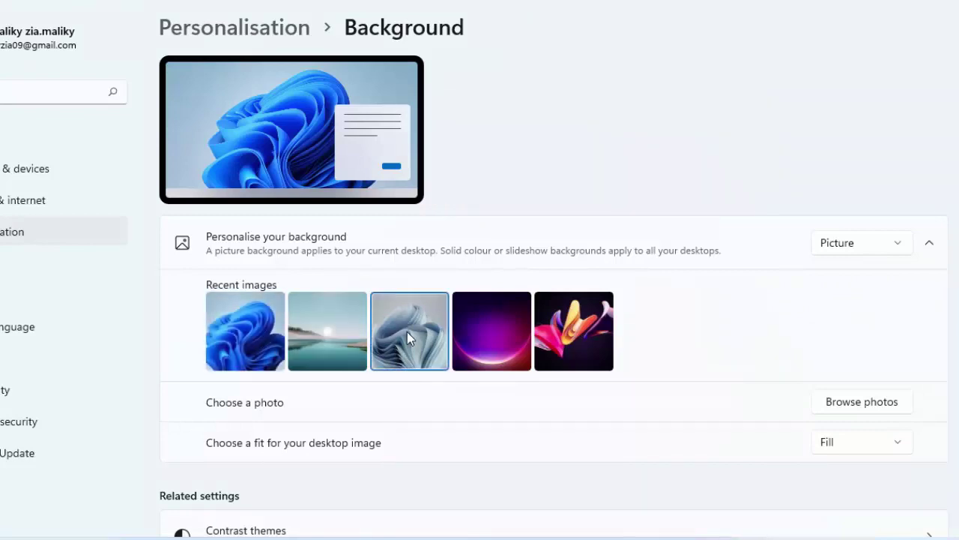
left_click(495, 339)
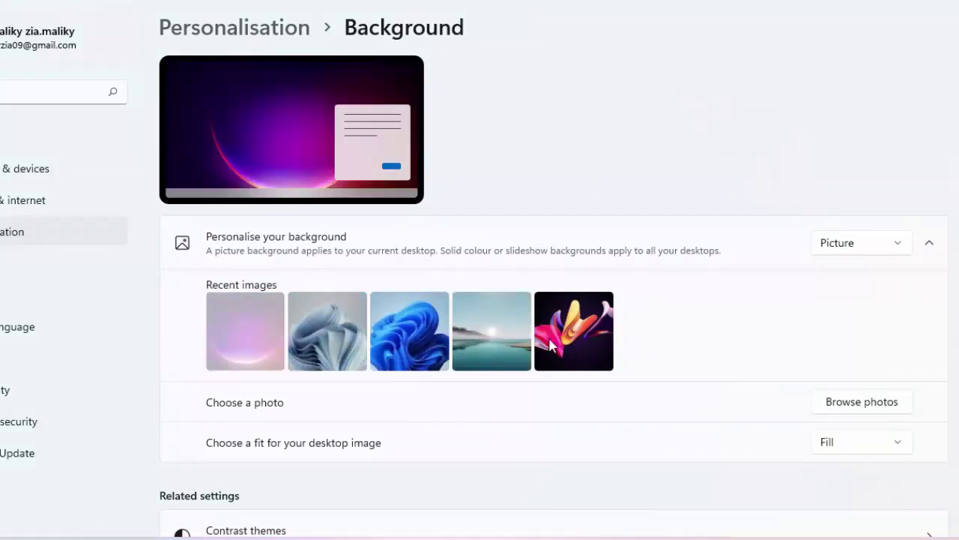
left_click(558, 347)
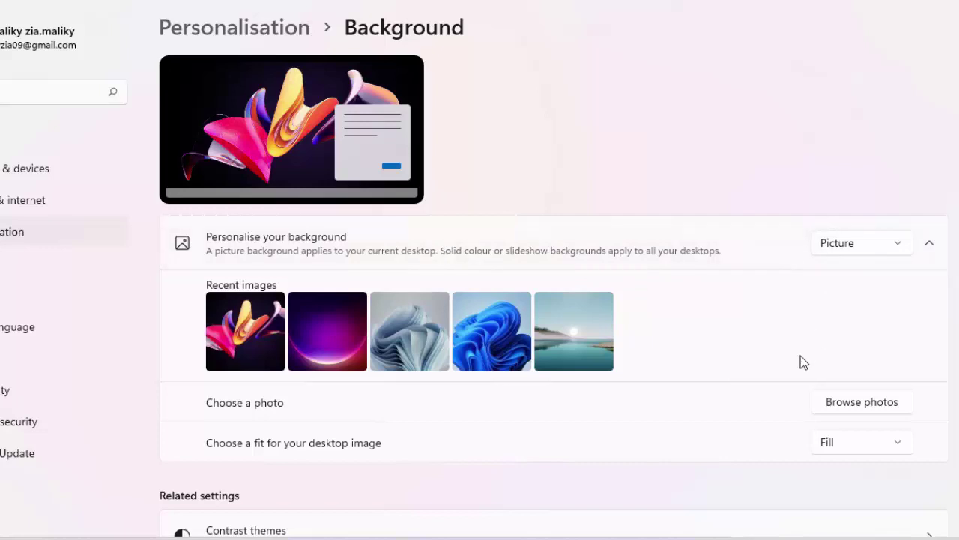
scroll(800, 362, "down", 1)
scroll(435, 420, "down", 1)
scroll(437, 421, "down", 1)
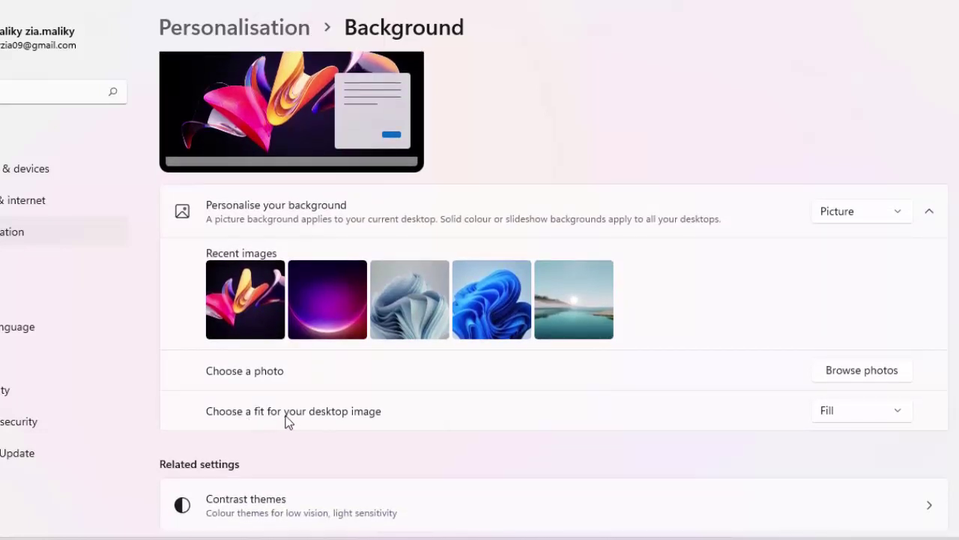
left_click(848, 409)
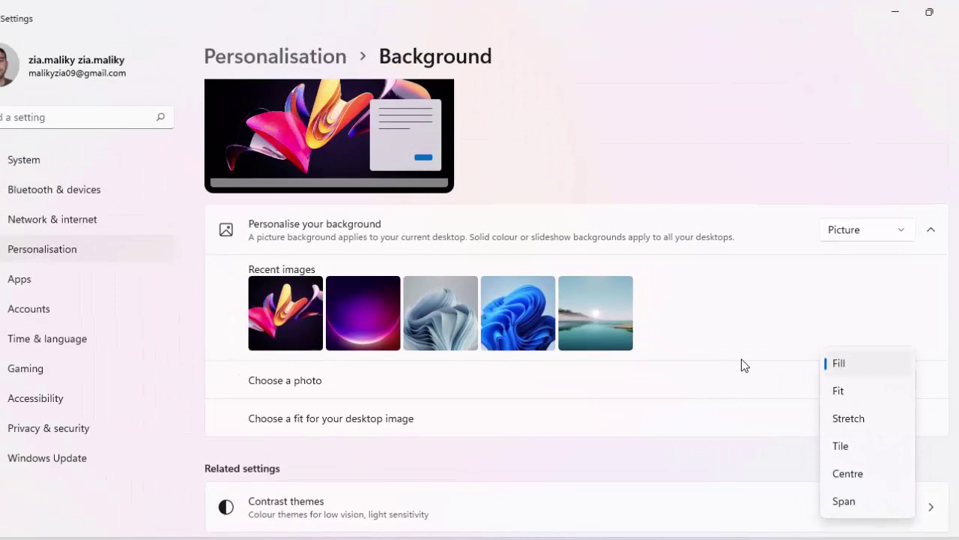
left_click(756, 145)
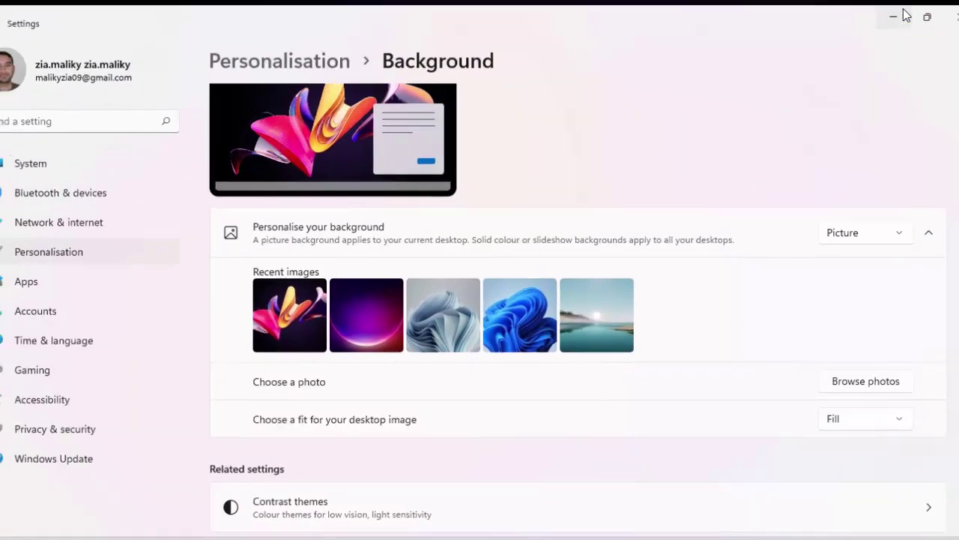
Minimise Settings, then box-select and deselect the desktop icons over the flower wallpaper.
left_click(903, 11)
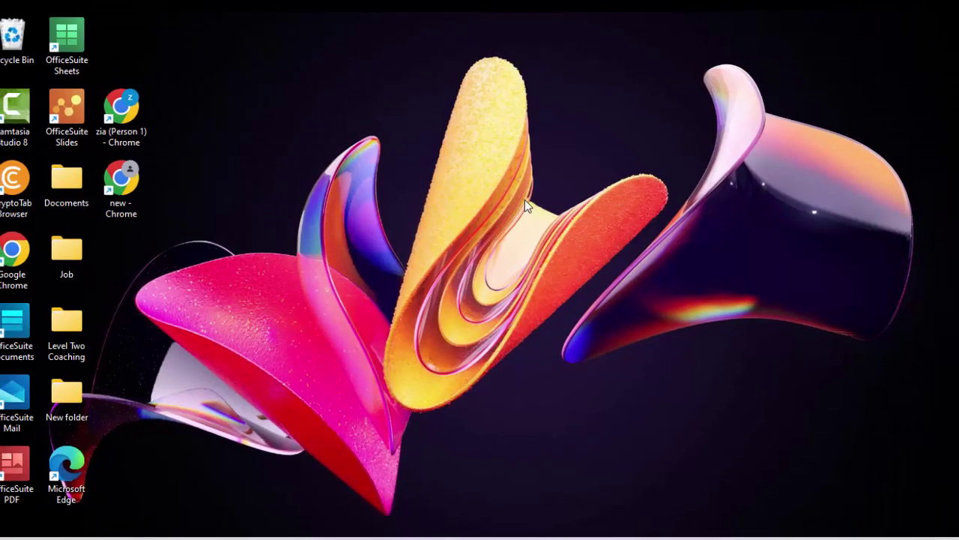
left_click_drag(192, 21, 11, 517)
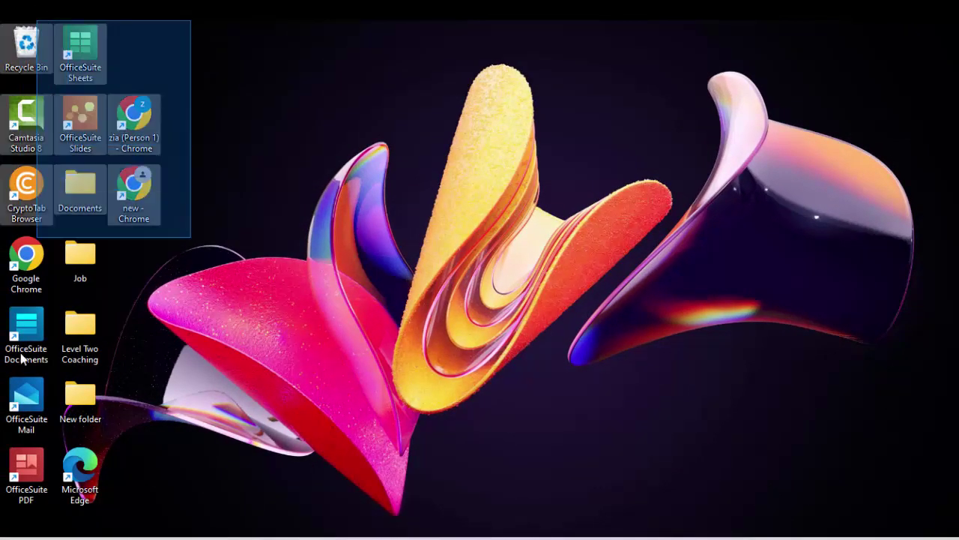
left_click(315, 176)
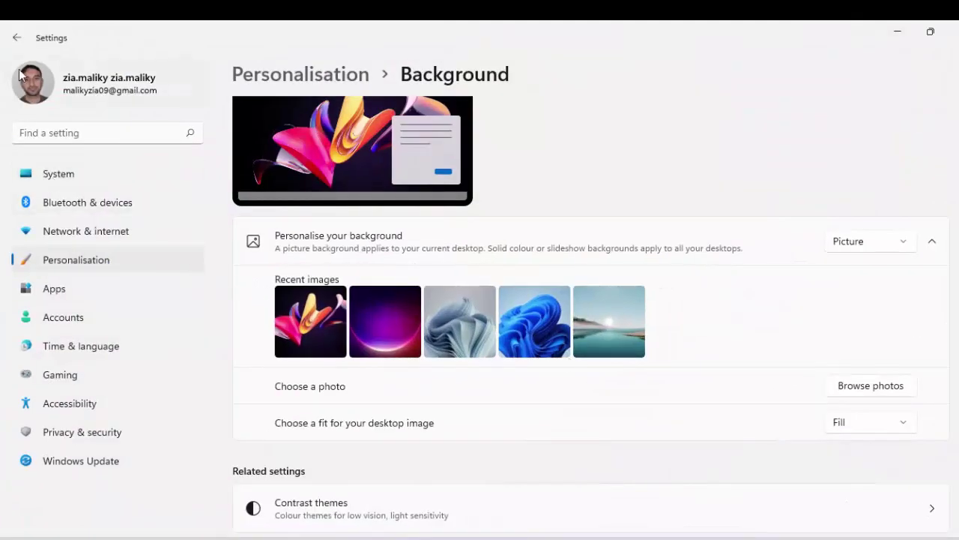
Go back to Personalisation and open Desktop icon settings under Themes.
left_click(17, 38)
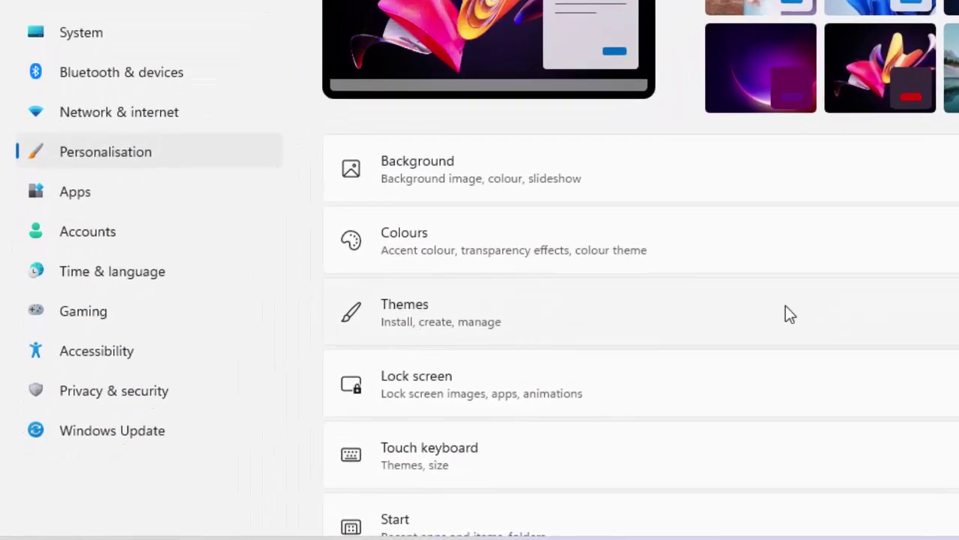
left_click(786, 314)
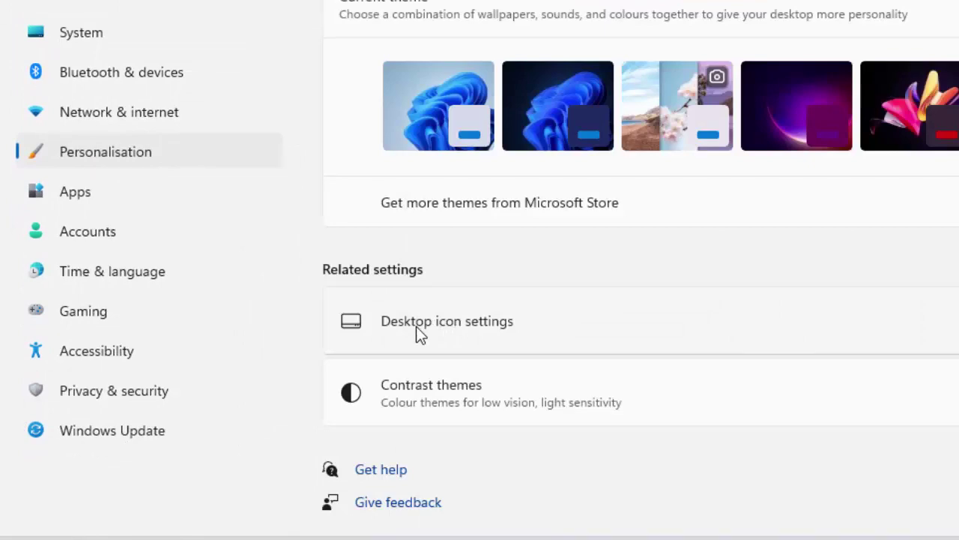
left_click(466, 326)
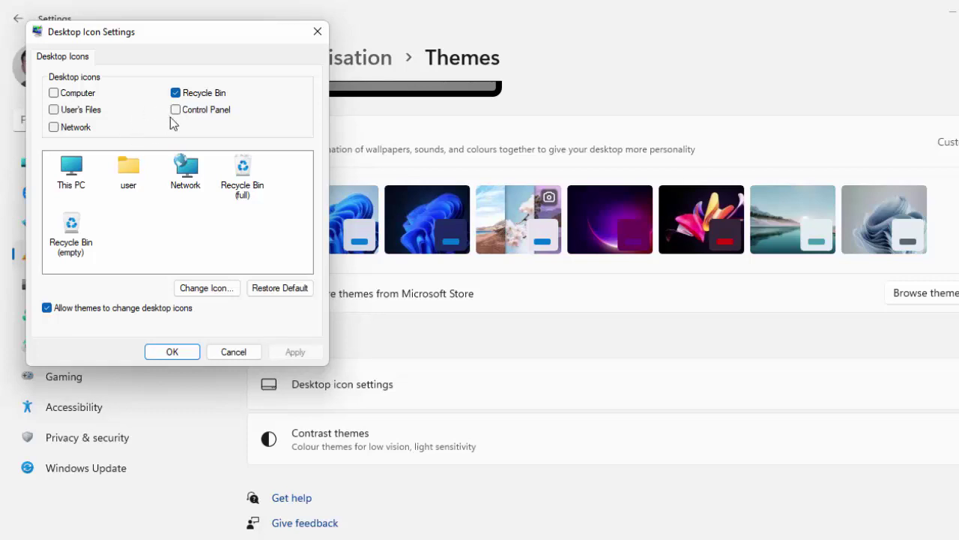
Restore the default This PC icon, confirm with OK, and minimise Settings.
left_click(277, 289)
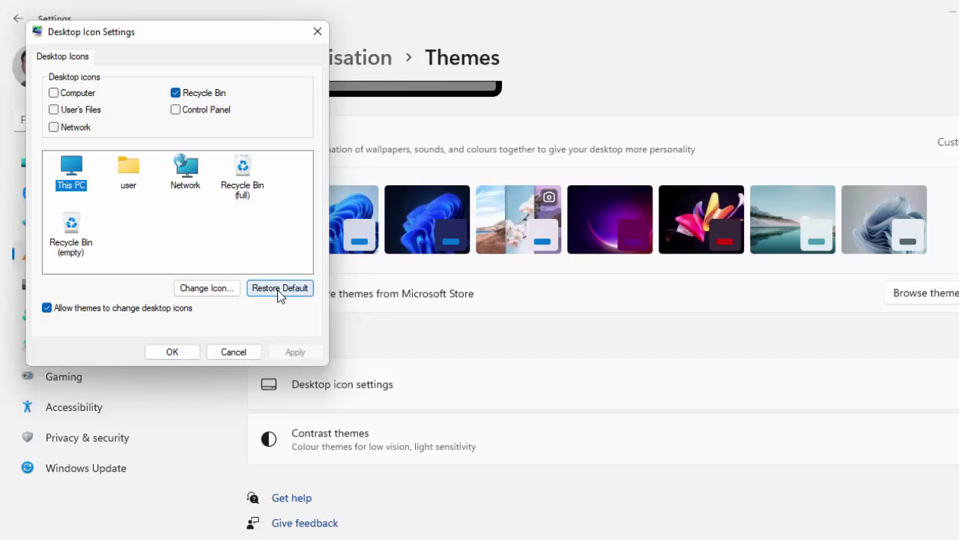
left_click(185, 353)
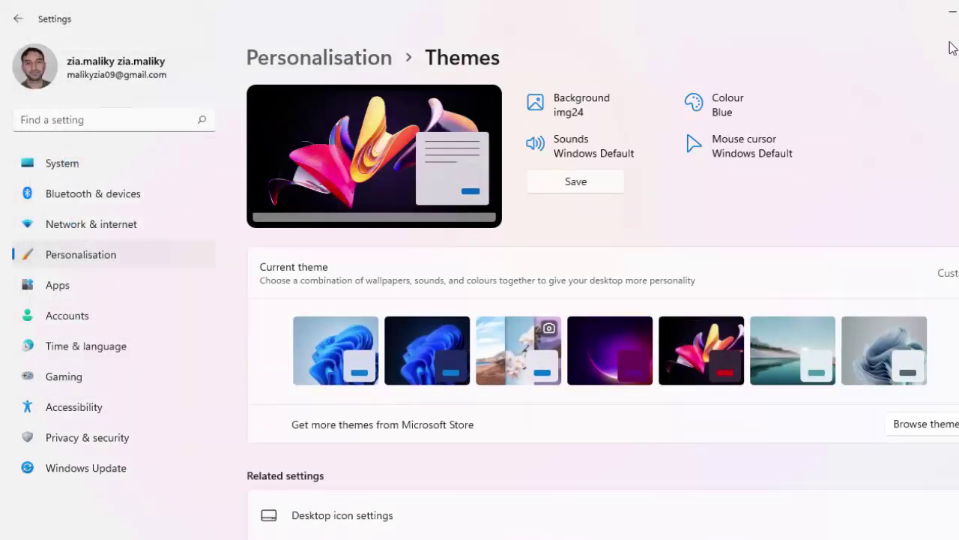
left_click(952, 12)
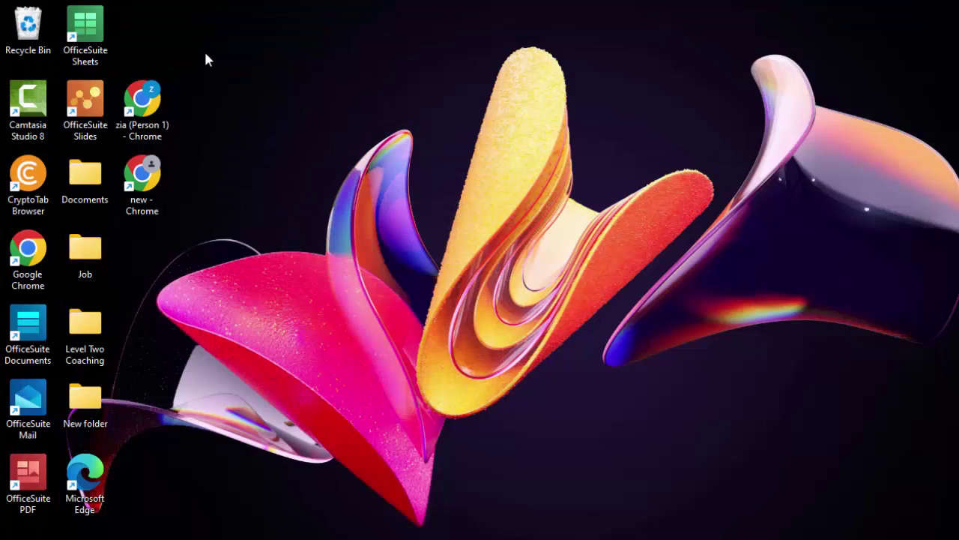
left_click_drag(195, 36, 2, 487)
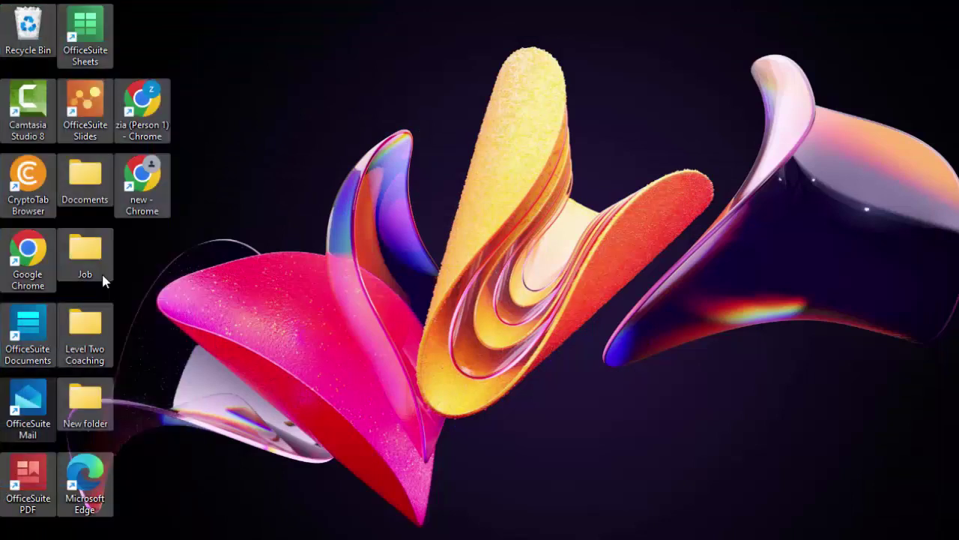
left_click(387, 154)
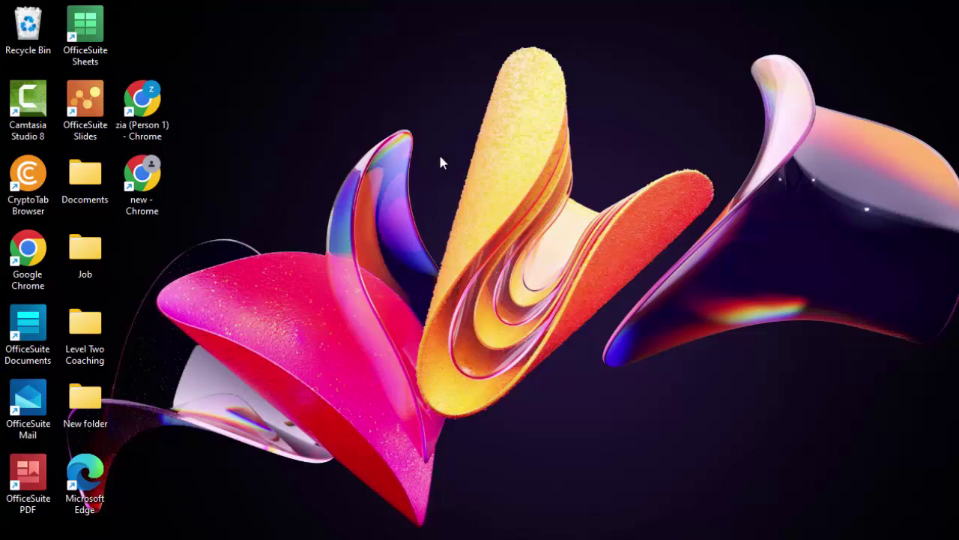
Launch Computer Management by searching 'compa' and expand Display adapters in Device Manager.
key("super")
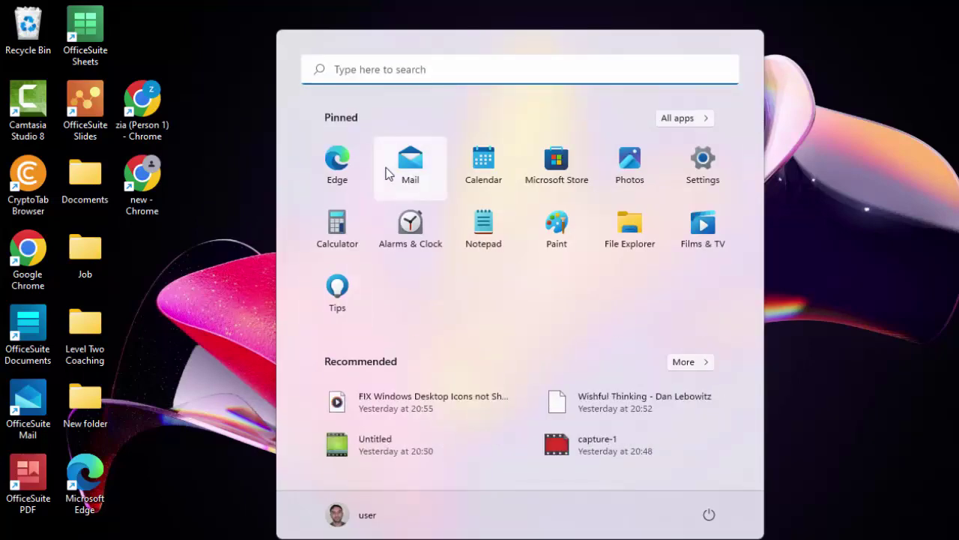
type("compa")
key("Escape")
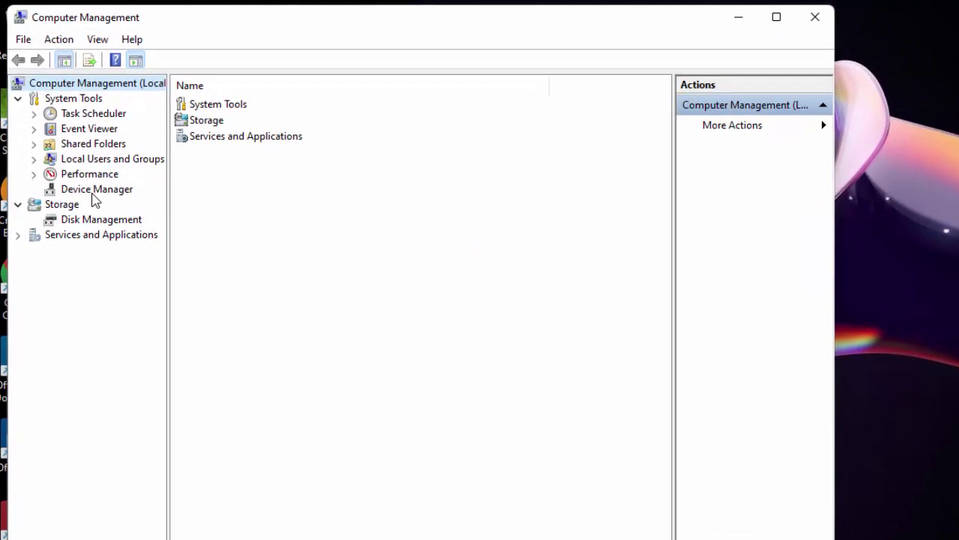
left_click(107, 214)
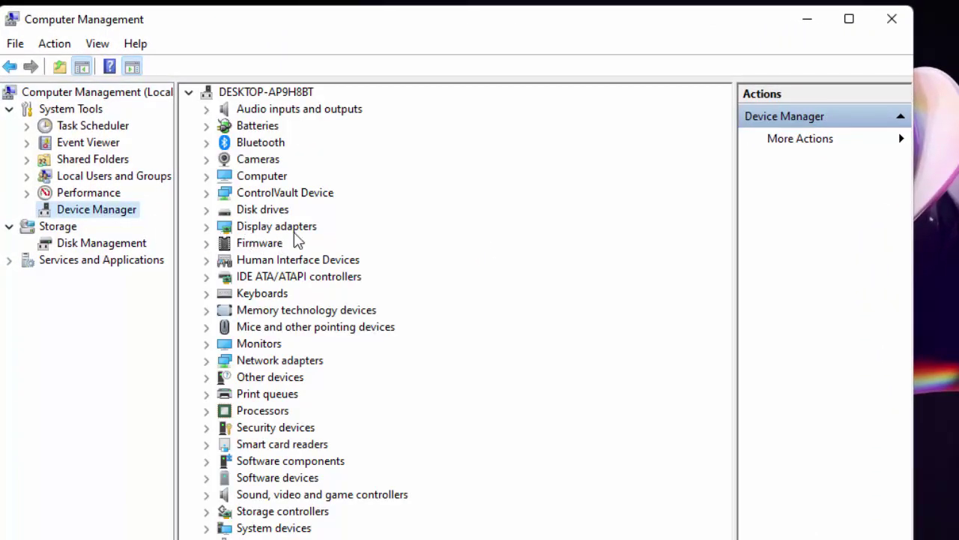
left_click(207, 227)
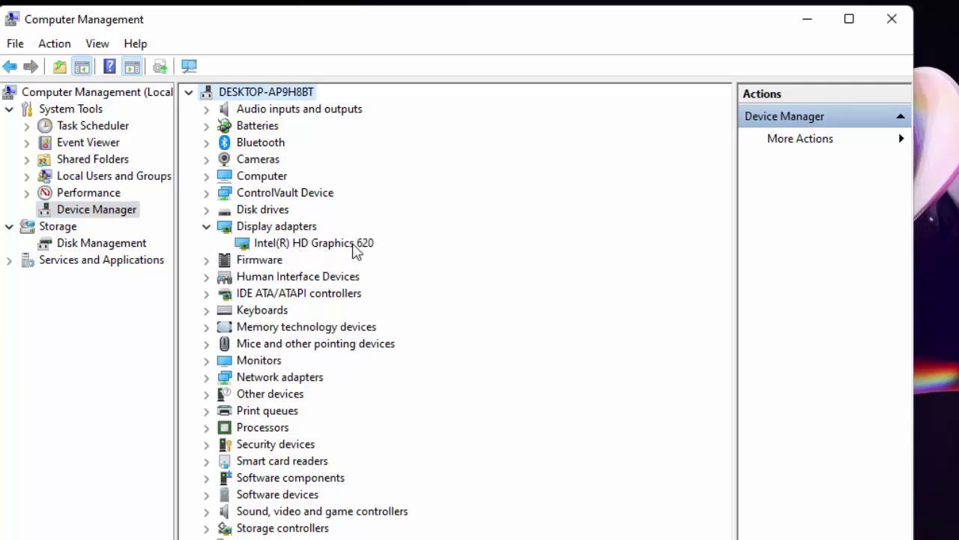
Search automatically for an updated Intel(R) HD Graphics 620 driver, then close the results and Computer Management.
right_click(310, 249)
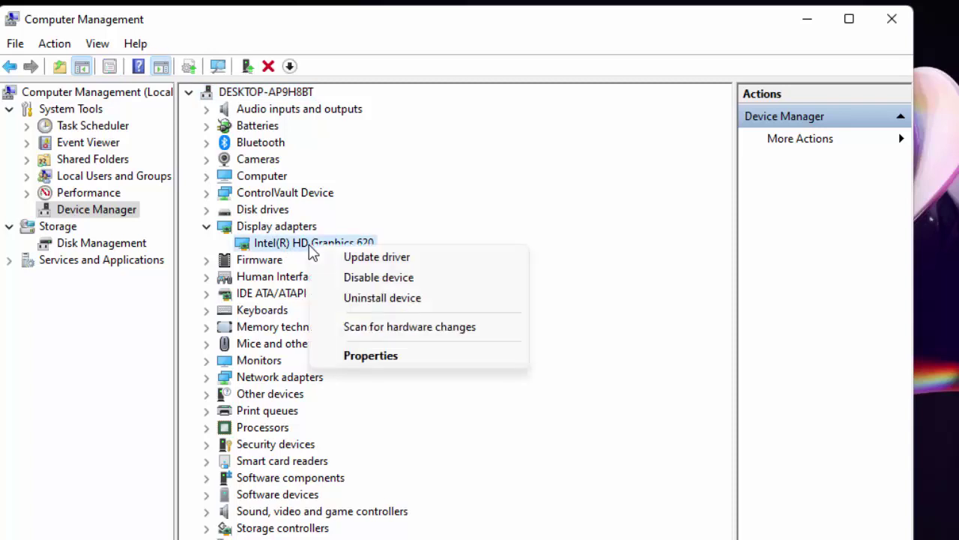
left_click(421, 265)
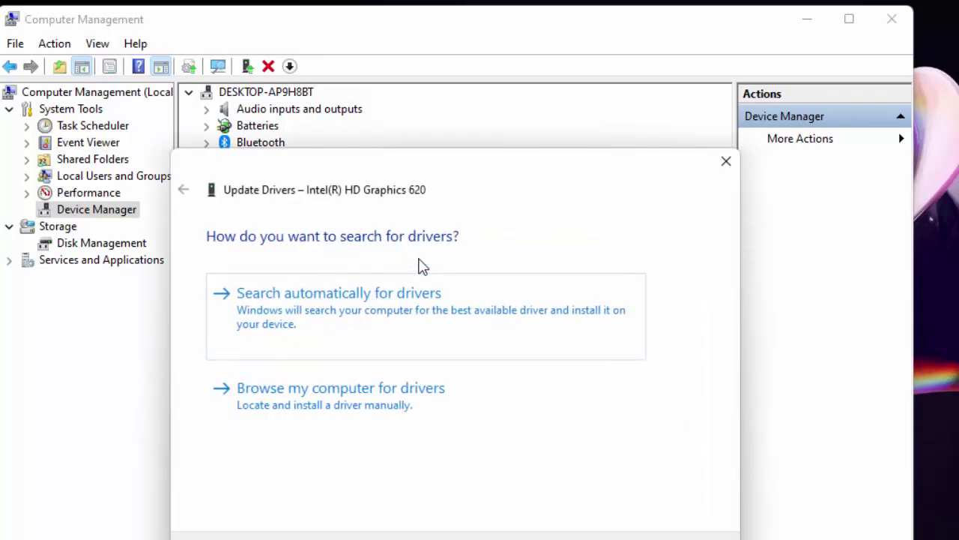
left_click(283, 319)
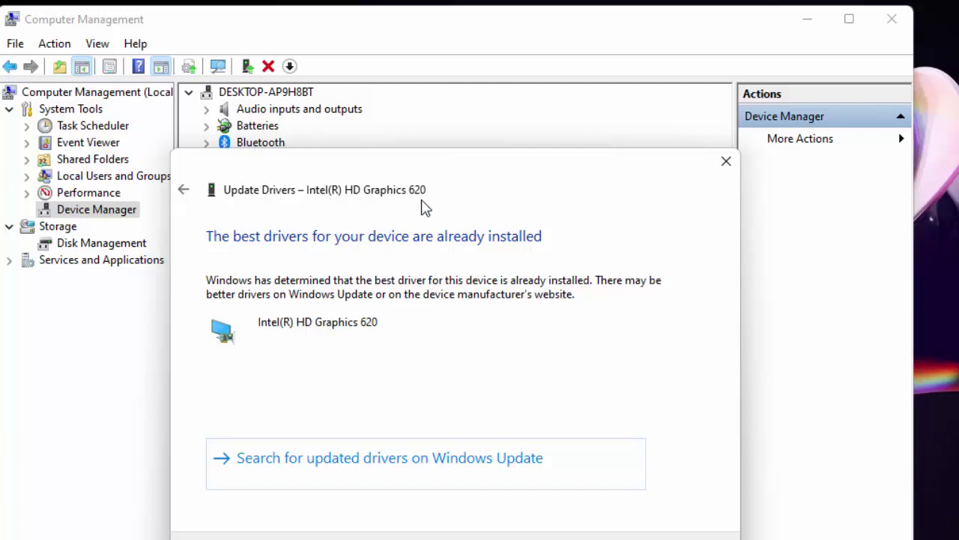
key("Escape")
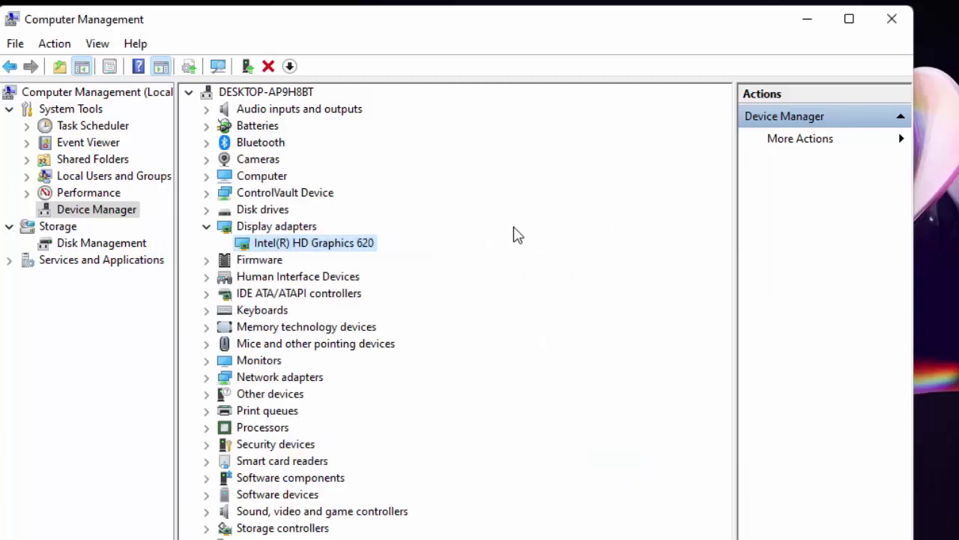
left_click(894, 23)
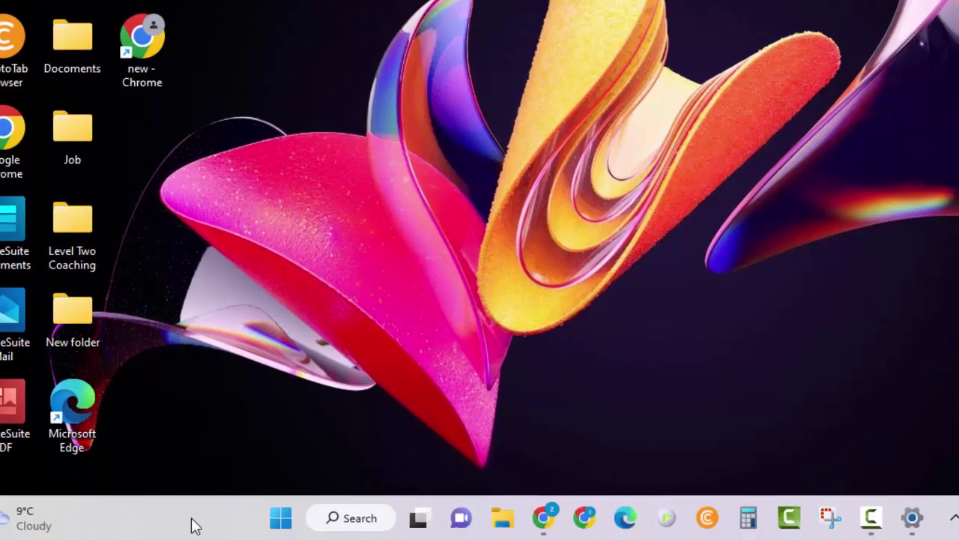
Open Task Manager from the taskbar menu in its More details view.
right_click(193, 525)
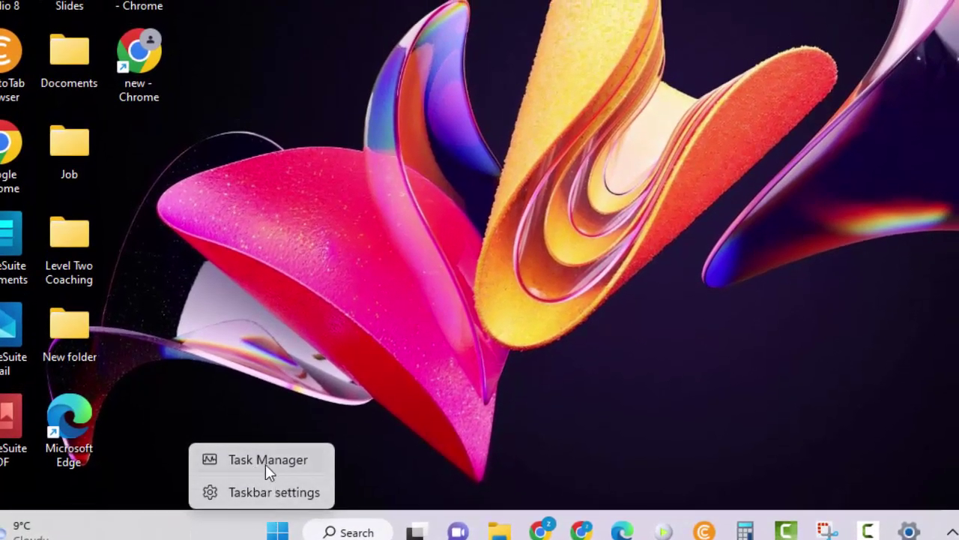
left_click(268, 461)
mouse_move(910, 7)
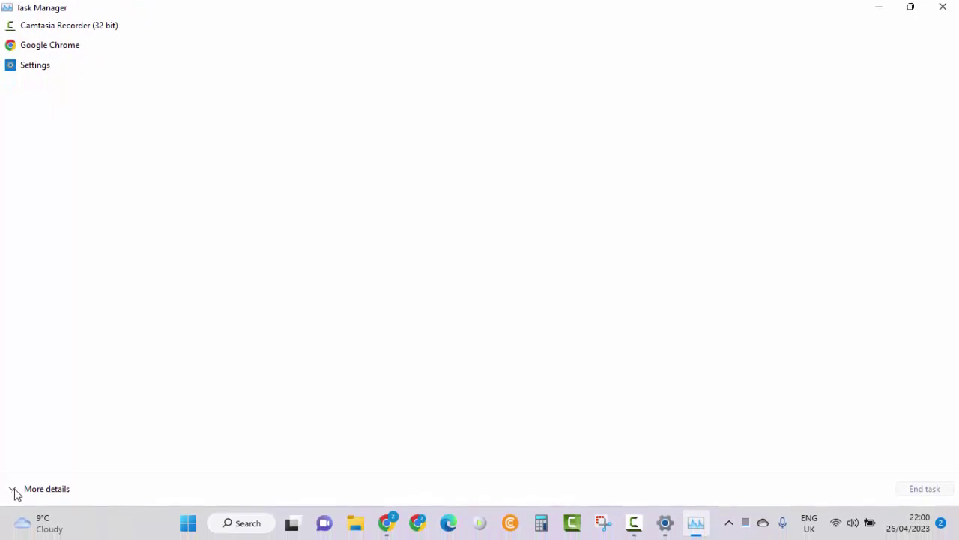
left_click(15, 491)
Scroll the process list to the Windows Explorer process and select it.
scroll(81, 336, "down", 5)
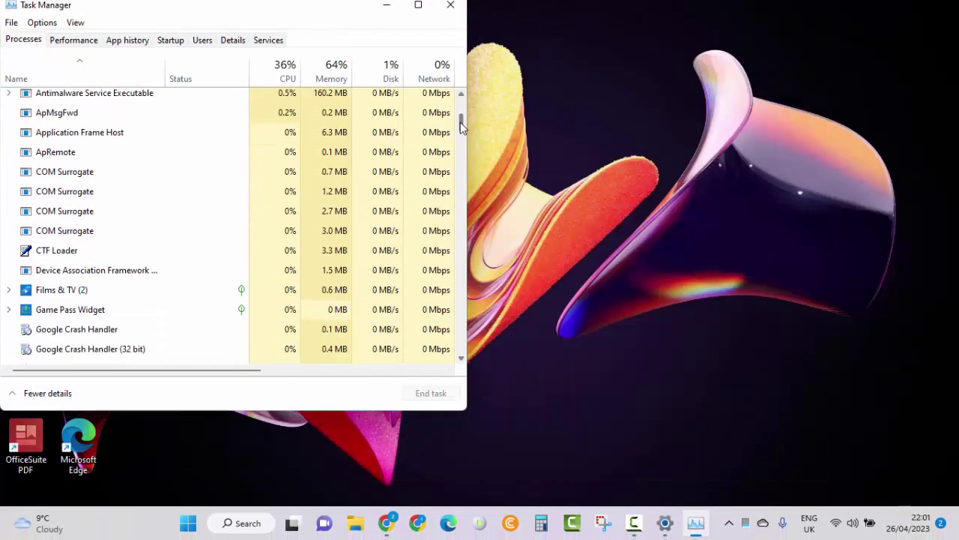
left_click_drag(460, 122, 459, 330)
left_click(70, 235)
scroll(68, 237, "up", 5)
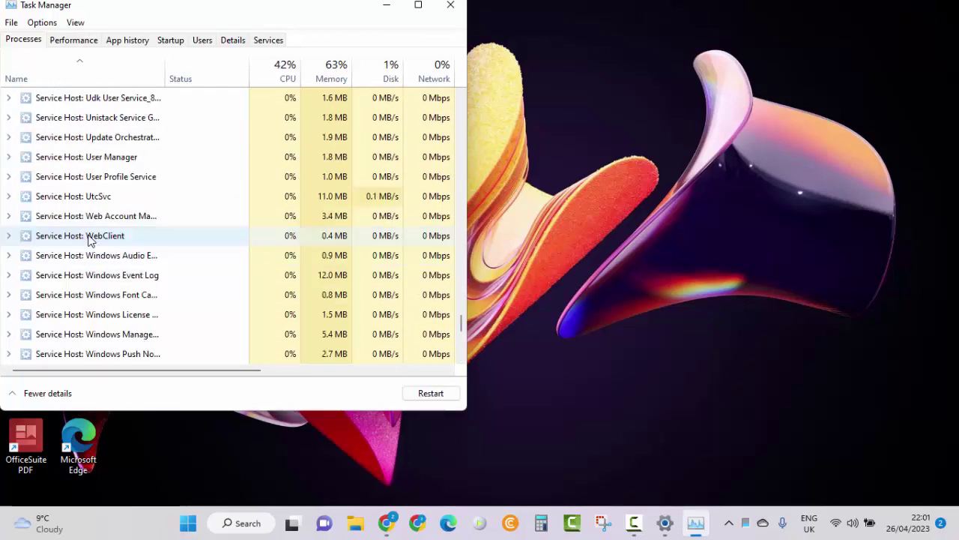
scroll(172, 275, "down", 5)
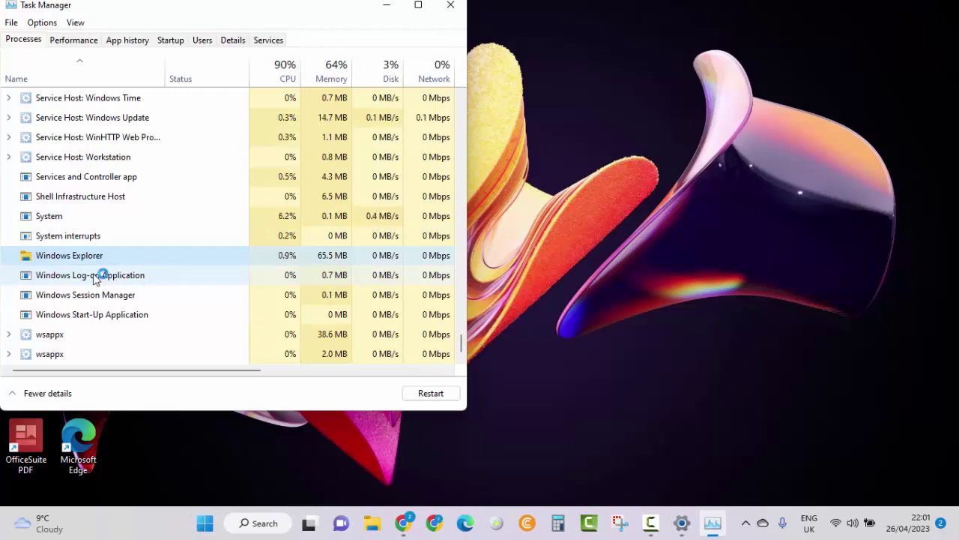
scroll(90, 262, "up", 1)
scroll(90, 262, "down", 1)
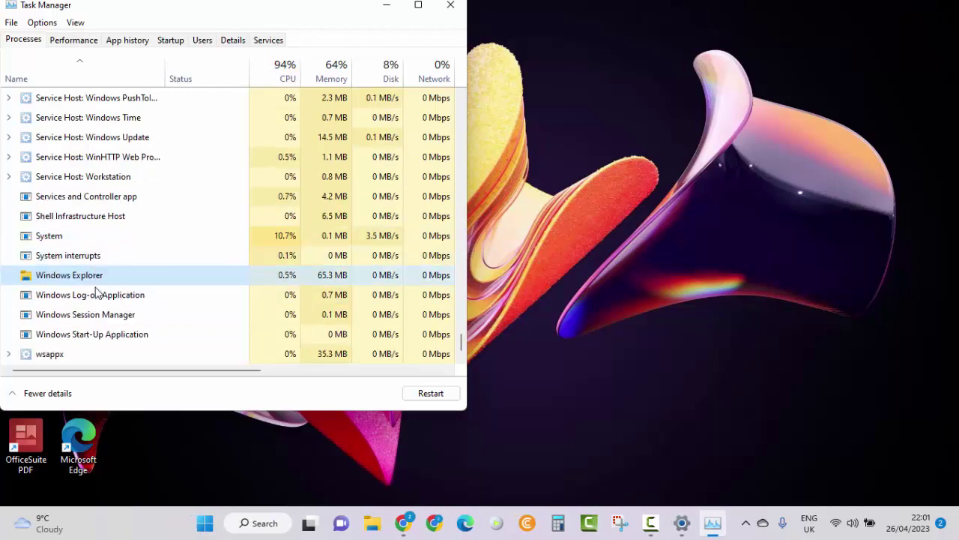
Restart the Windows Explorer process from its context menu in Task Manager.
right_click(98, 283)
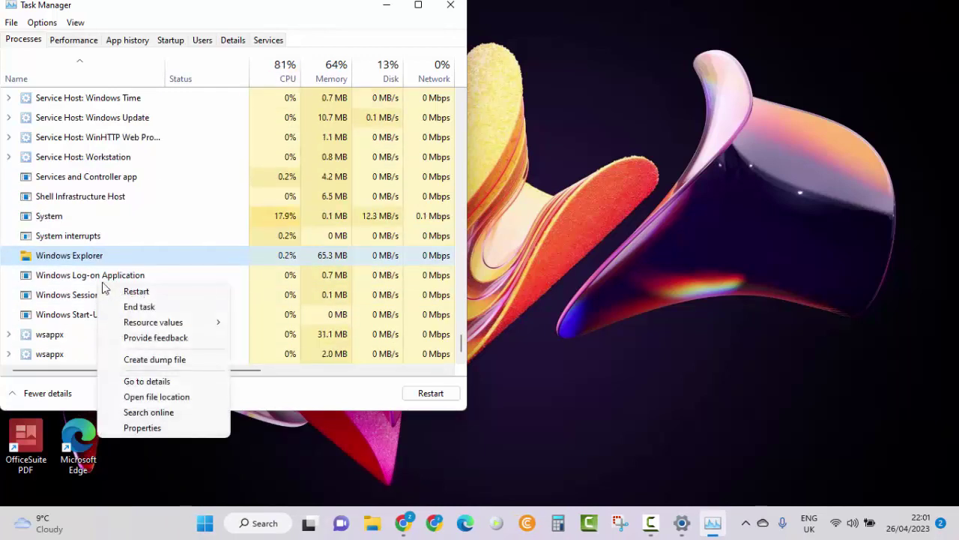
left_click(143, 292)
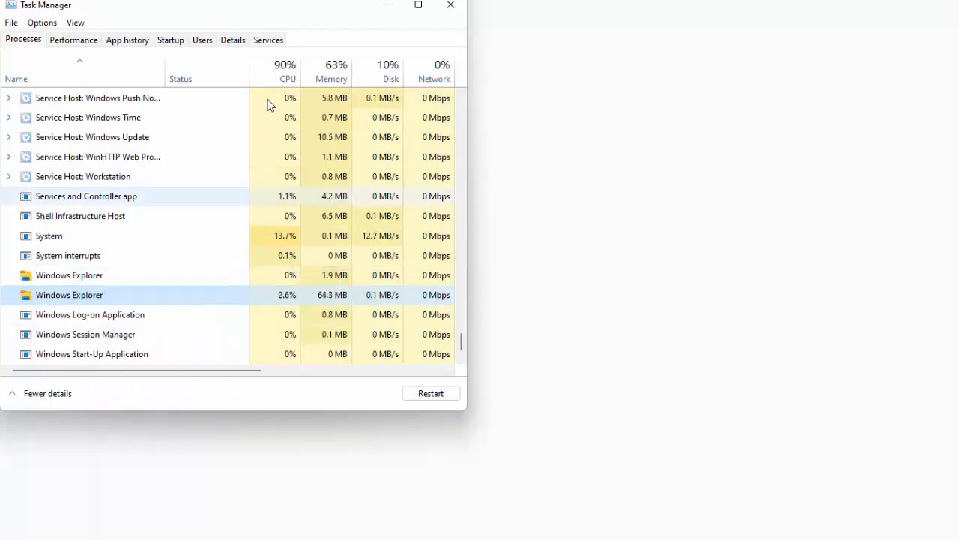